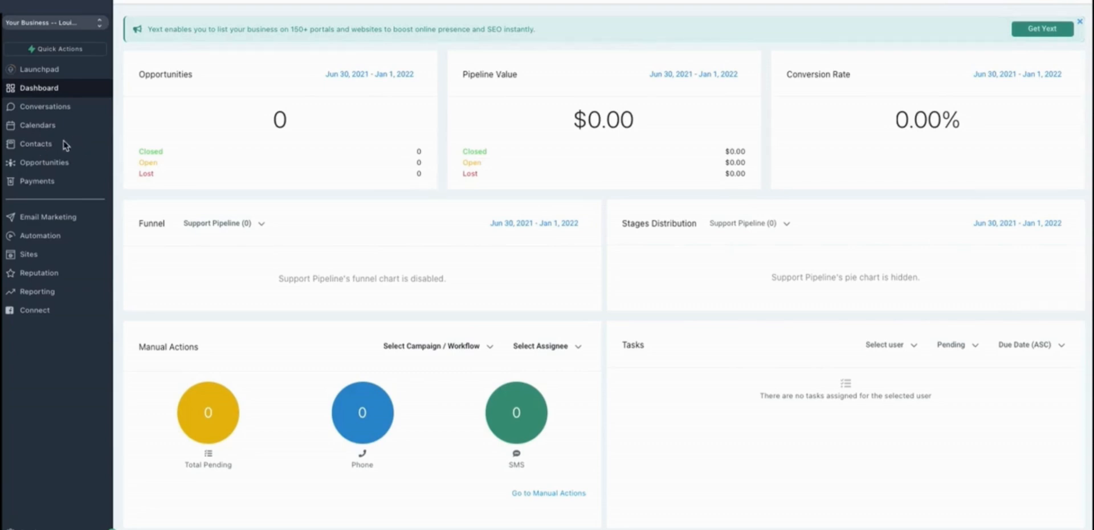
Go to Contacts and open the Import Contacts wizard.
{"action": "left_click", "coordinate": [41, 143]}
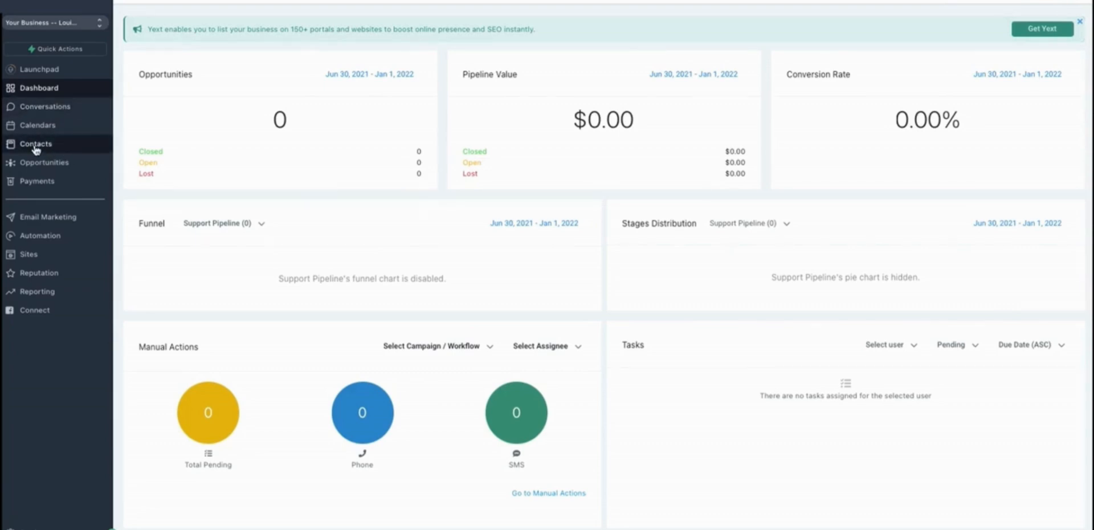
{"action": "left_click", "coordinate": [48, 145]}
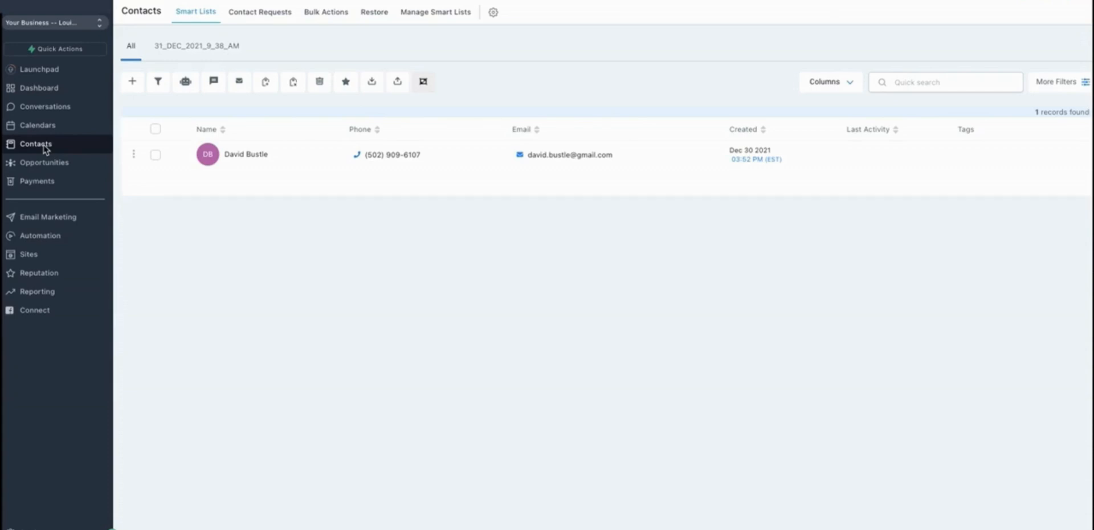
{"action": "left_click", "coordinate": [398, 84]}
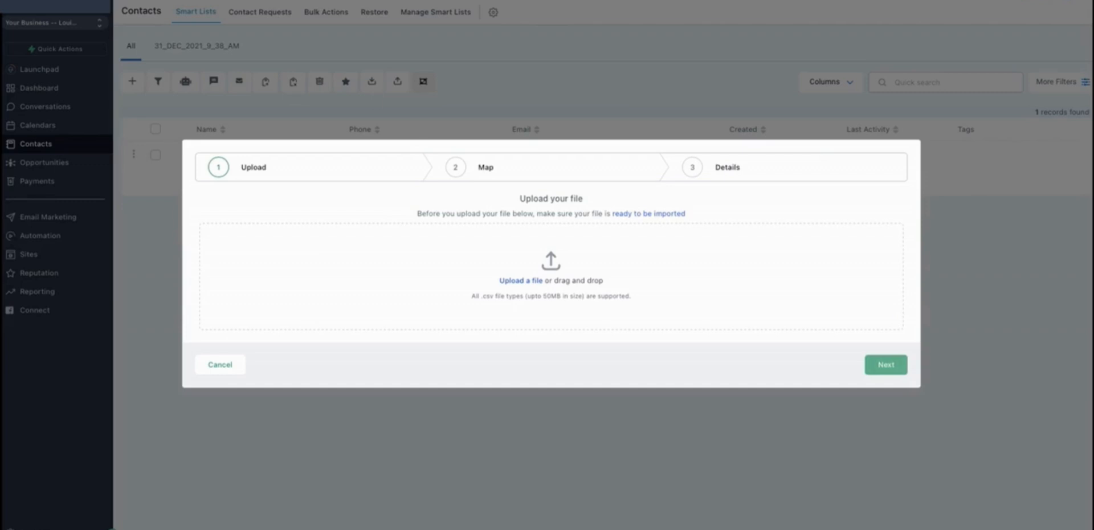
Switch to Excel and review the spreadsheet's First Name, Last Name, Phone and Email columns.
{"action": "key", "text": "super+Tab"}
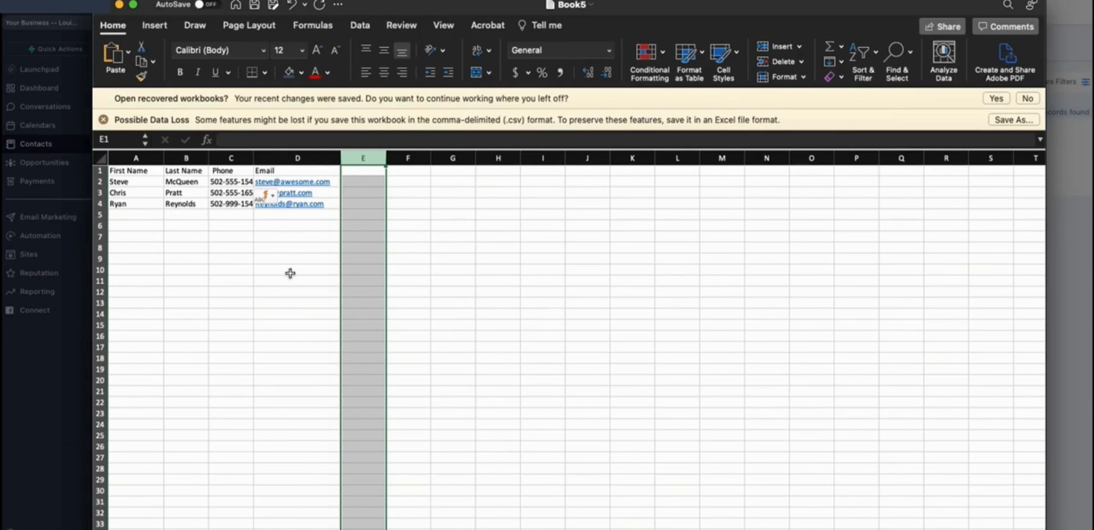
{"action": "left_click", "coordinate": [135, 157]}
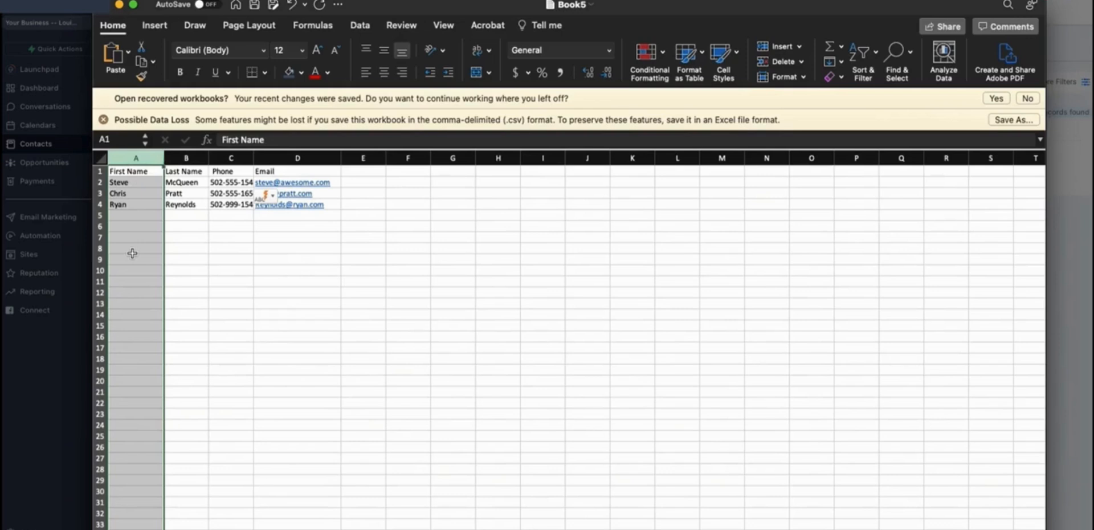
{"action": "left_click", "coordinate": [186, 158]}
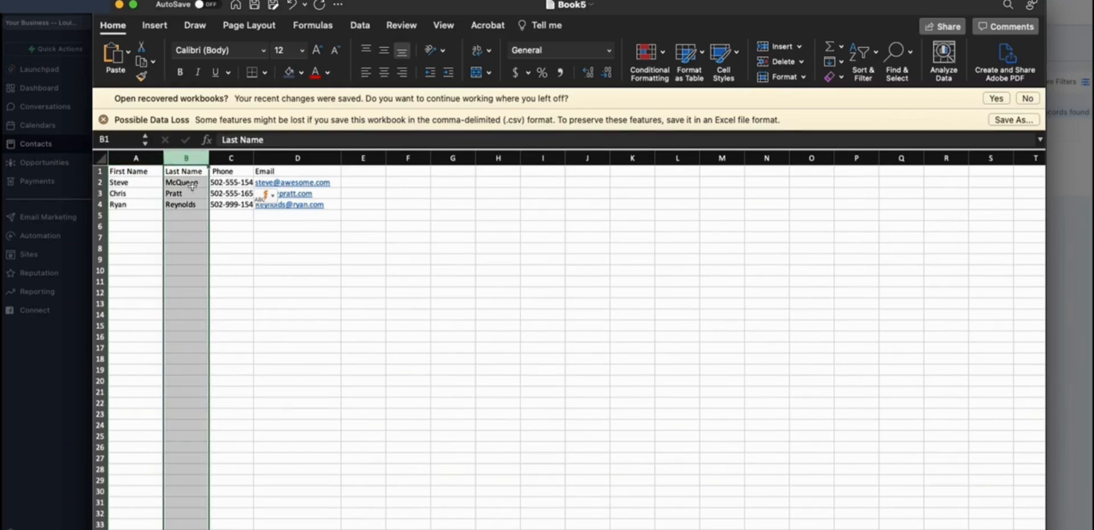
{"action": "left_click", "coordinate": [238, 158]}
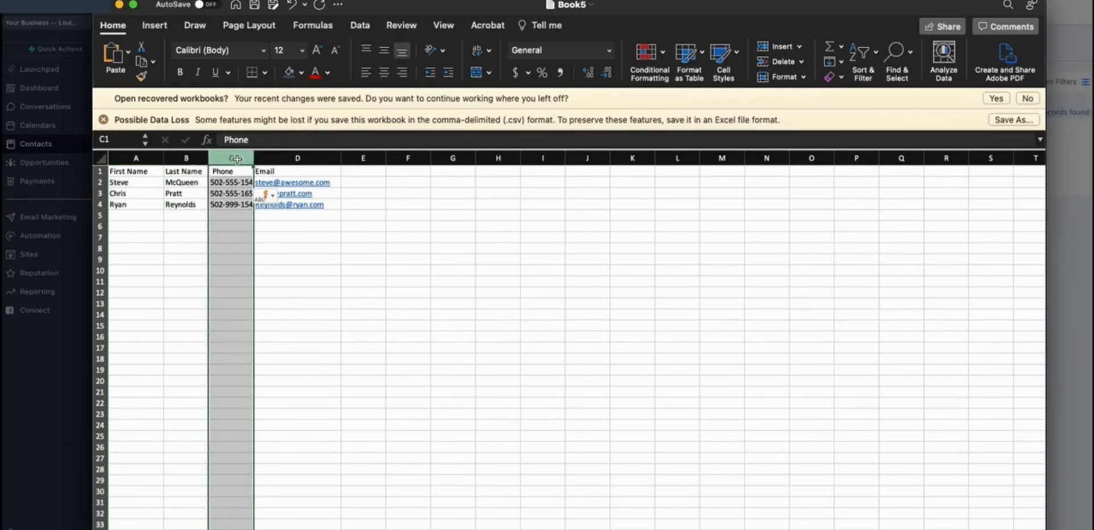
{"action": "left_click", "coordinate": [320, 157]}
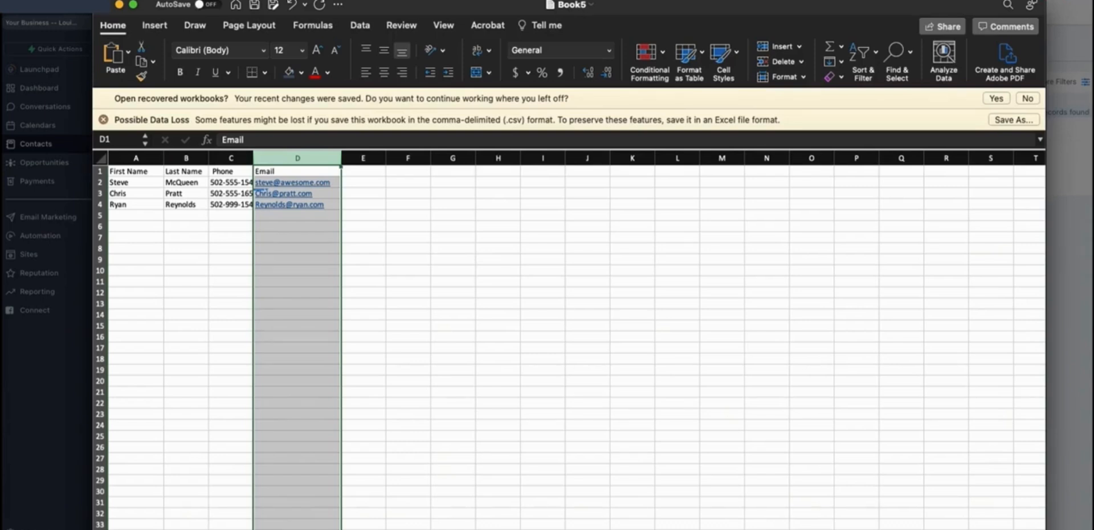
{"action": "left_click", "coordinate": [2, 1]}
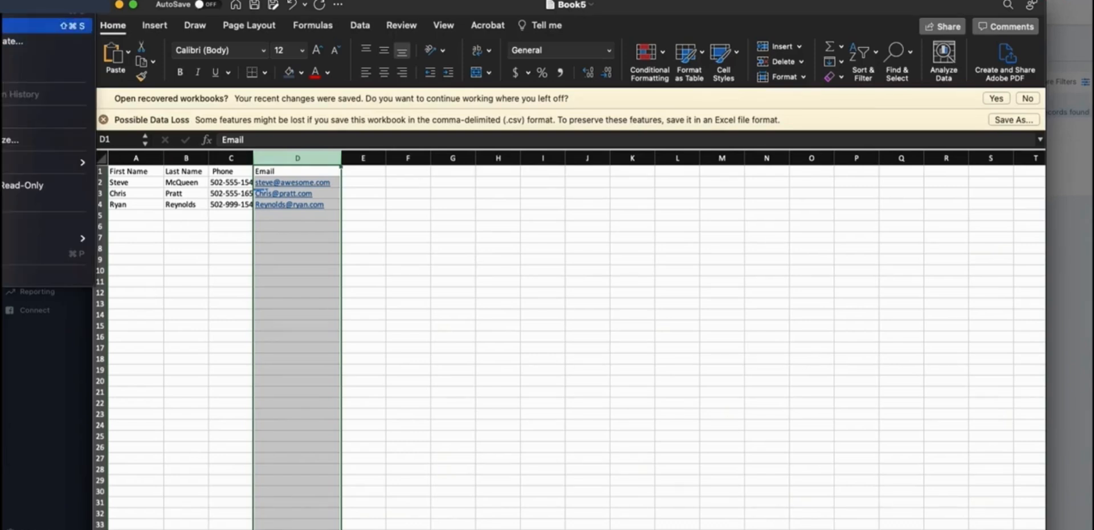
{"action": "left_click", "coordinate": [43, 25]}
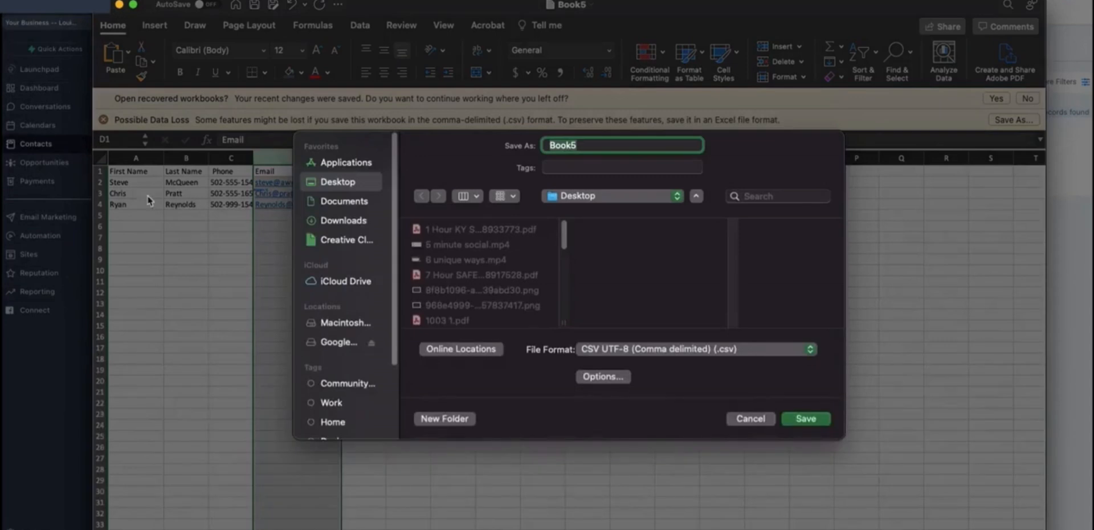
{"action": "left_click", "coordinate": [608, 349]}
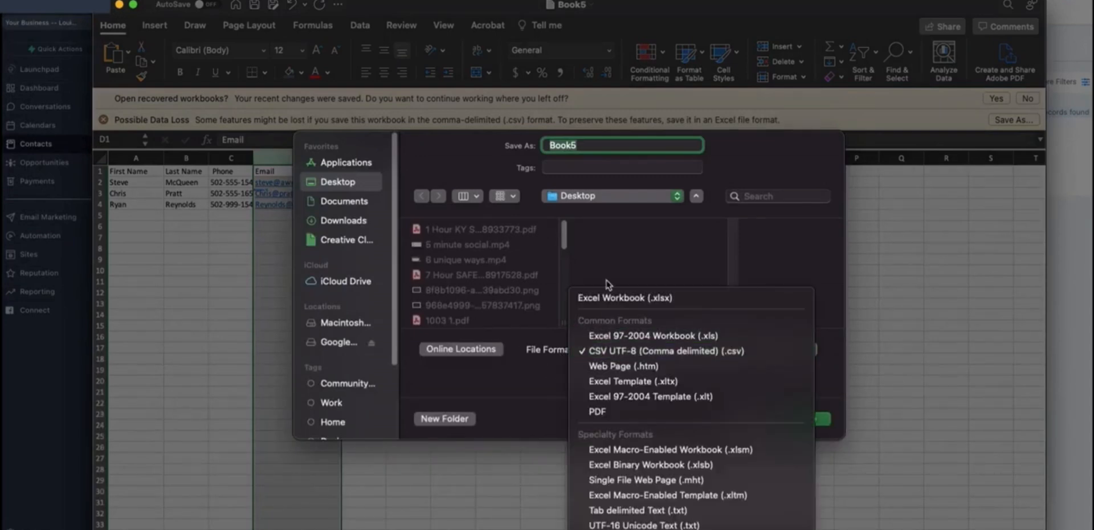
{"action": "left_click", "coordinate": [609, 297]}
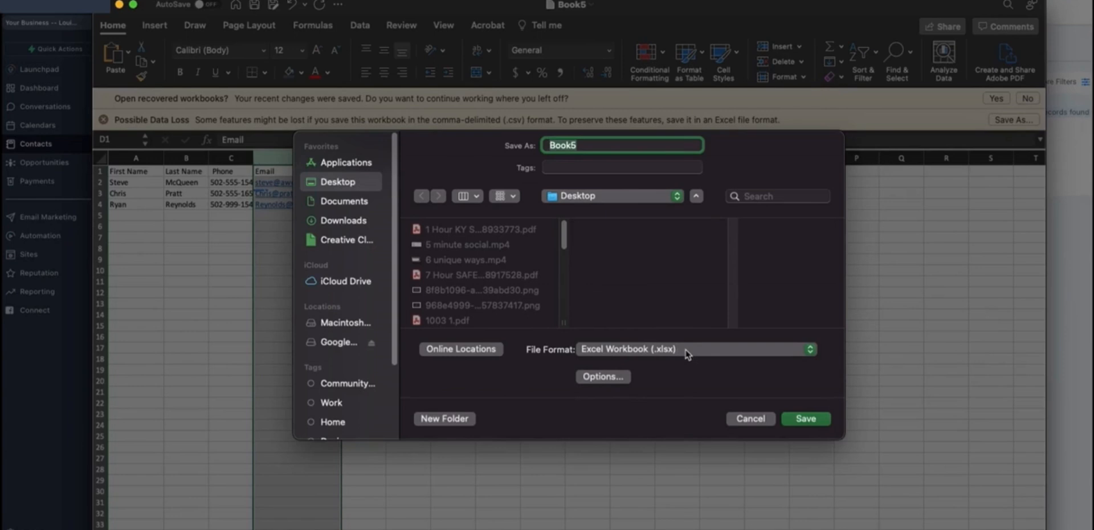
{"action": "left_click", "coordinate": [621, 351]}
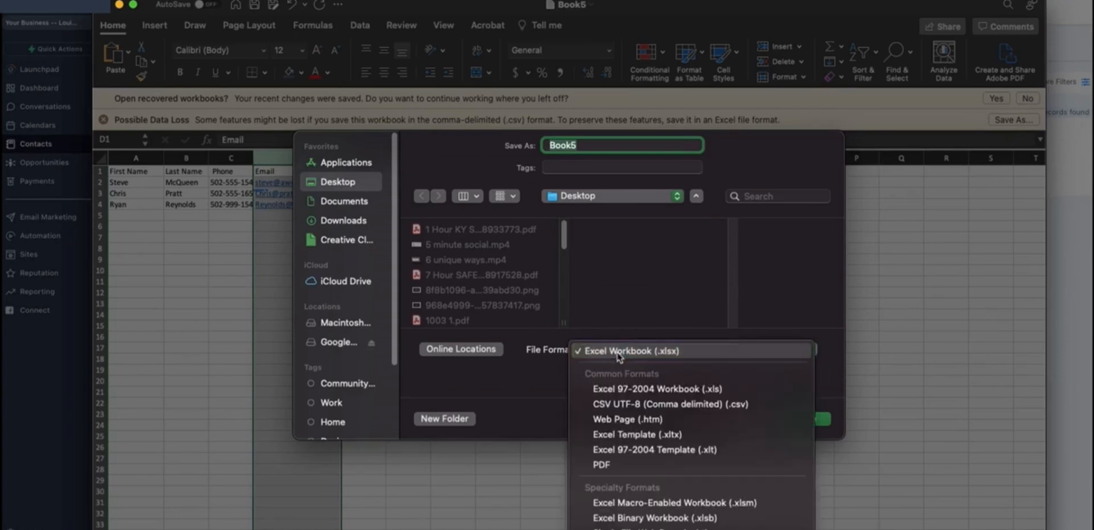
{"action": "left_click", "coordinate": [626, 404]}
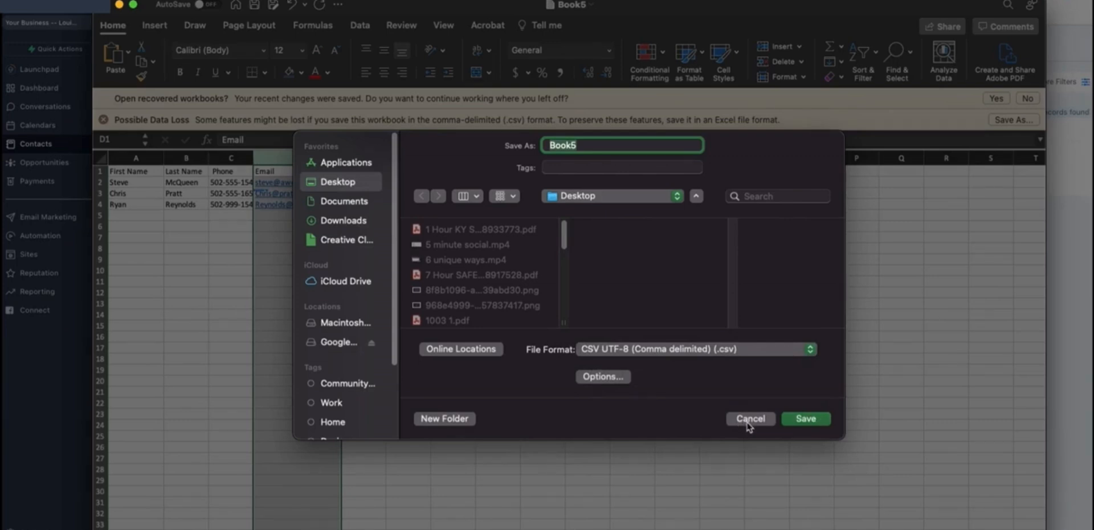
{"action": "left_click", "coordinate": [750, 418]}
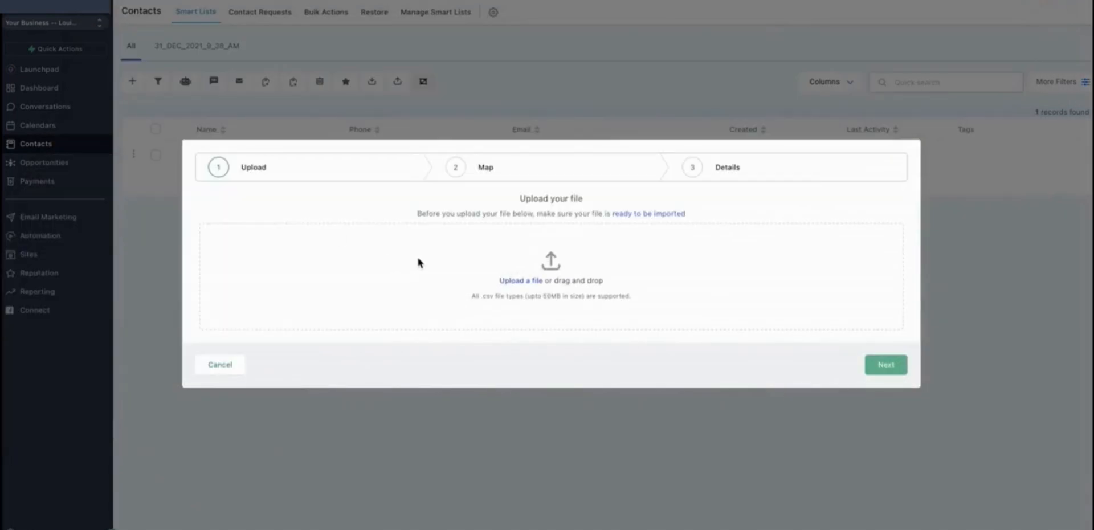
Upload Book5.csv from the Desktop into the import wizard and continue to the mapping step.
{"action": "left_click", "coordinate": [518, 280]}
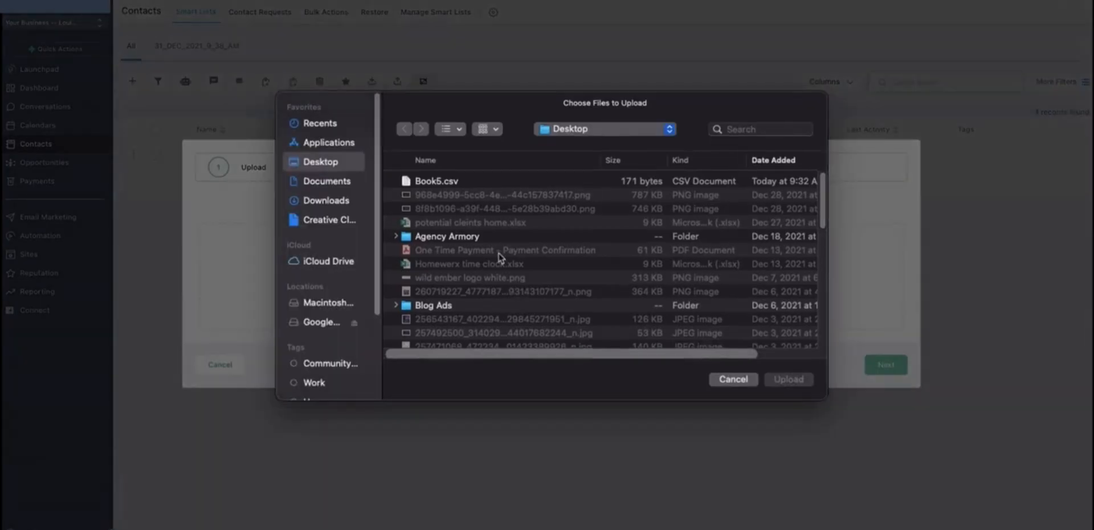
{"action": "left_click", "coordinate": [435, 183]}
{"action": "left_click", "coordinate": [789, 379]}
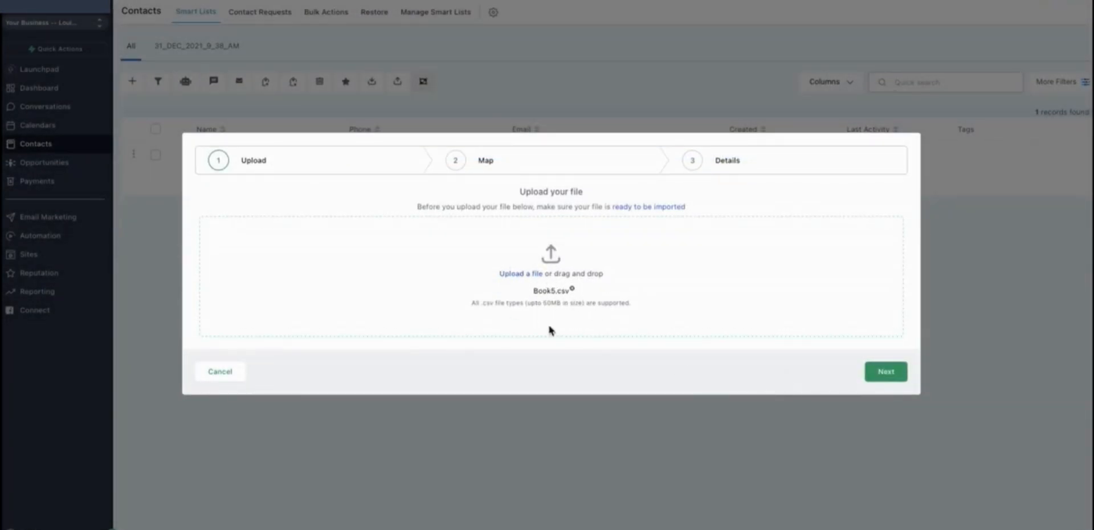
{"action": "left_click", "coordinate": [890, 376]}
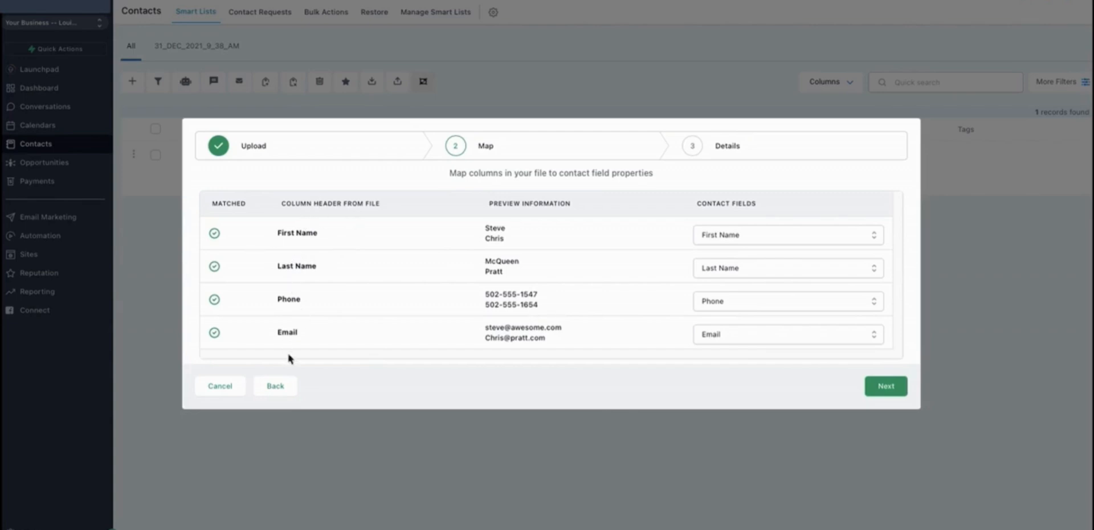
Keep the column-to-contact-field mapping as matched and continue to the details step.
{"action": "left_click", "coordinate": [751, 242]}
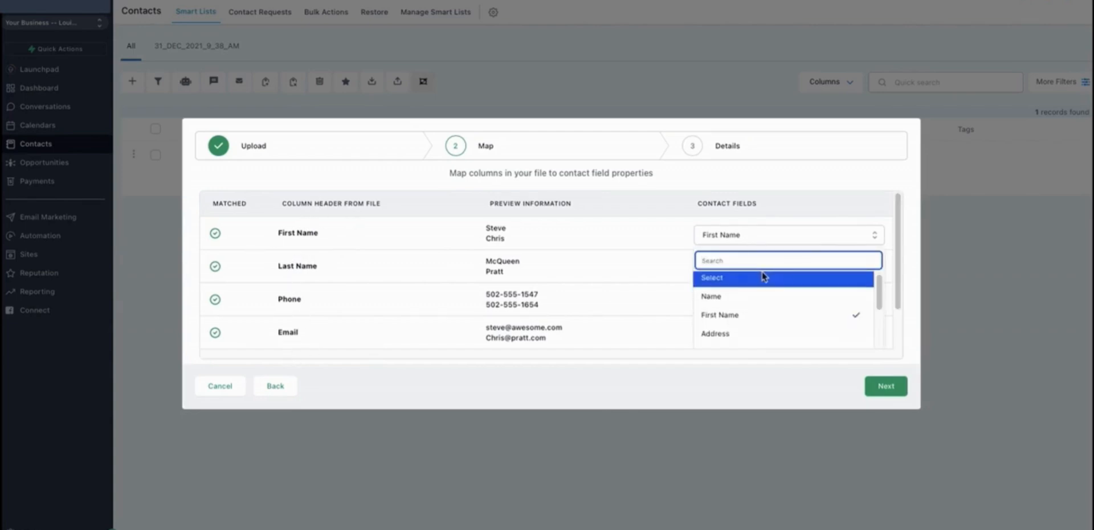
{"action": "scroll", "coordinate": [758, 276], "scroll_direction": "down", "scroll_amount": 2}
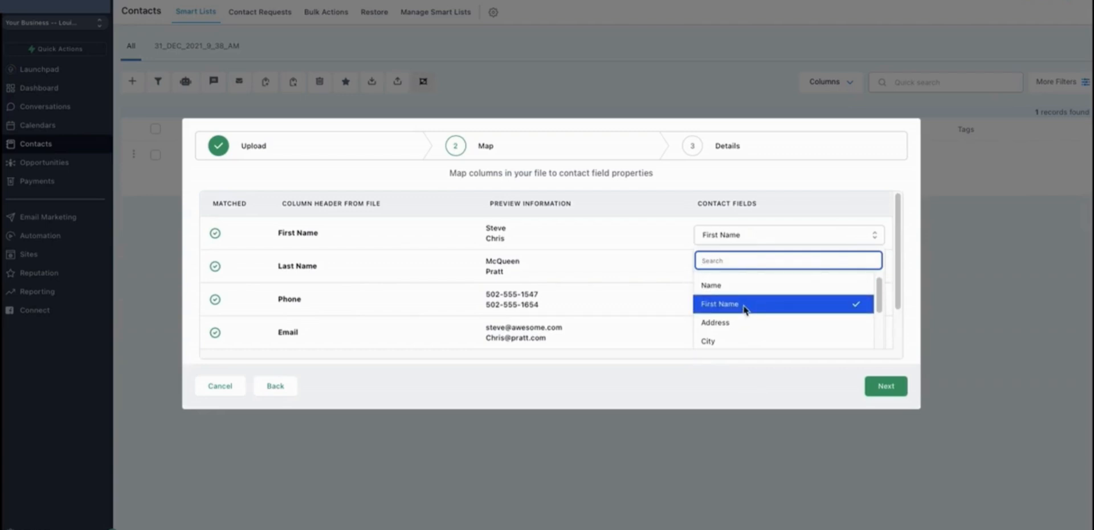
{"action": "left_click", "coordinate": [743, 306]}
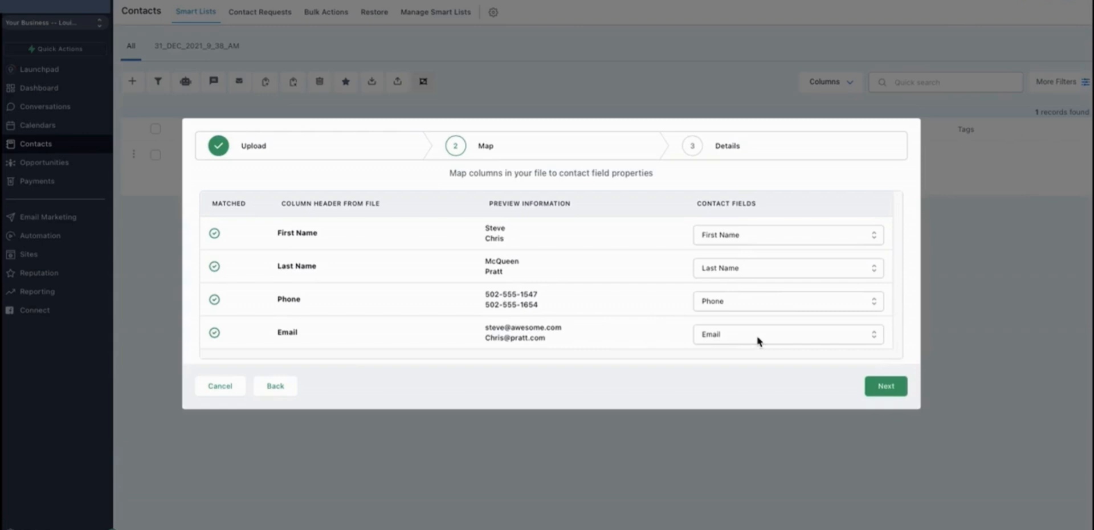
{"action": "left_click", "coordinate": [891, 389]}
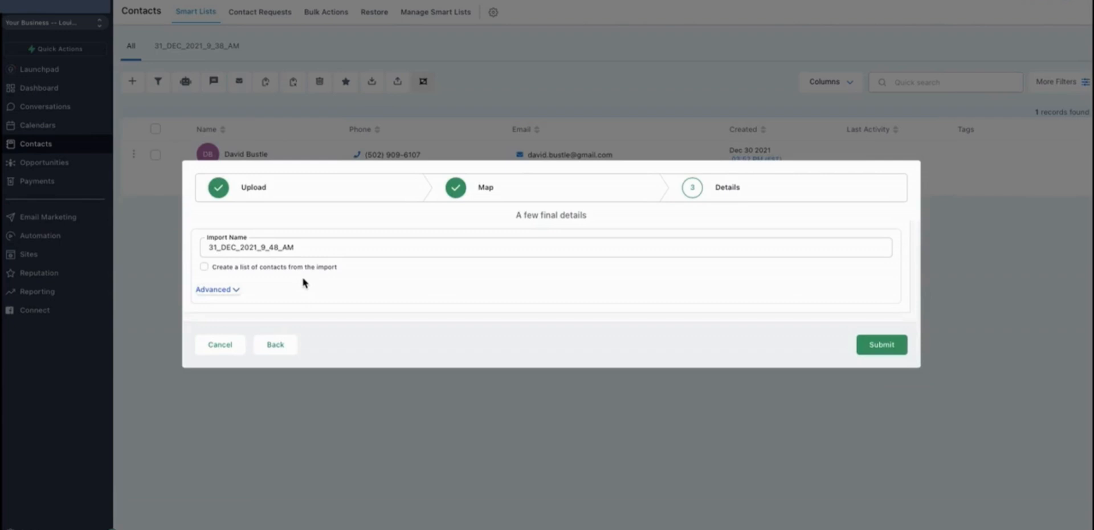
Name the import Past Customers and enable creating a list of contacts from the import.
{"action": "double_click", "coordinate": [302, 248]}
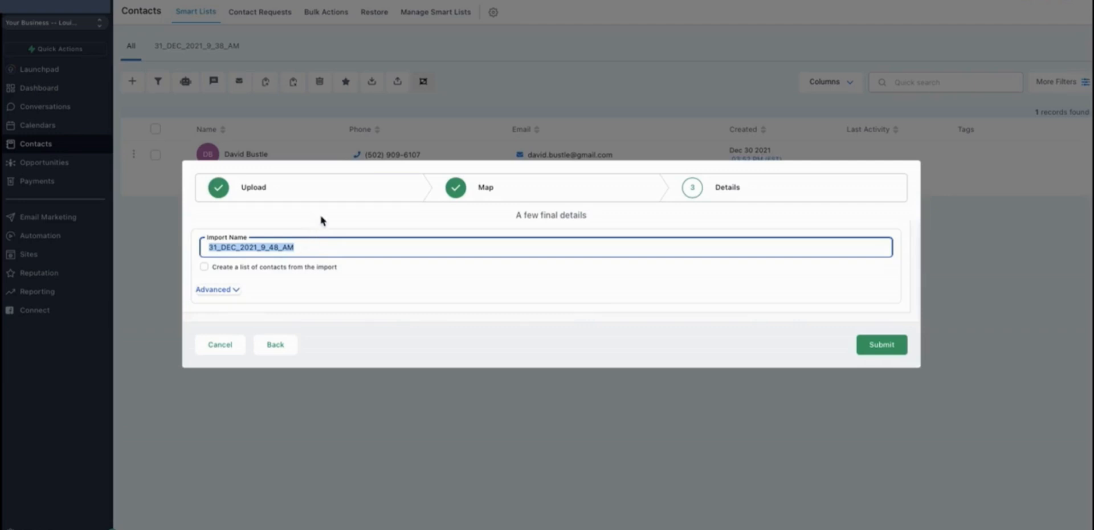
{"action": "type", "text": "Past Cus"}
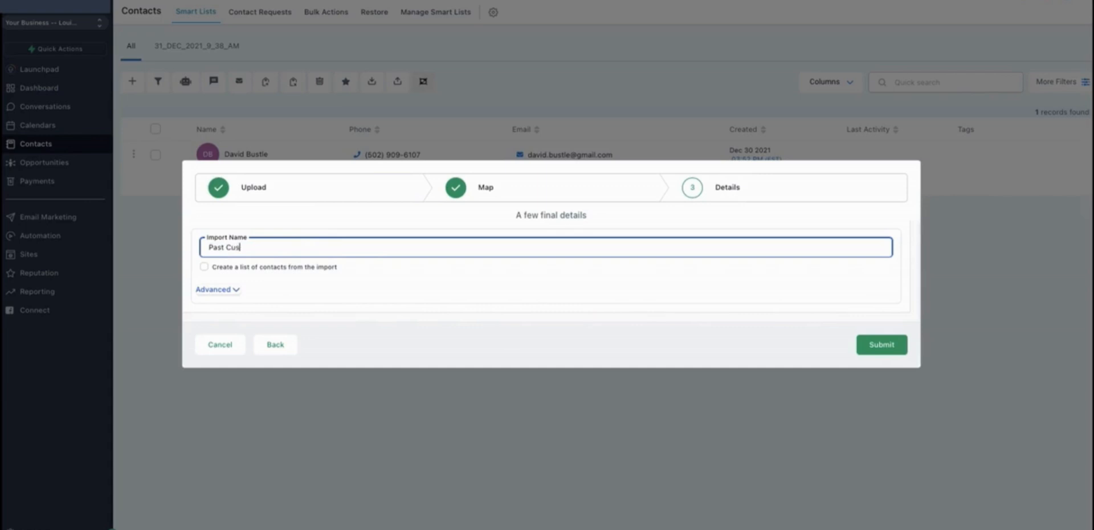
{"action": "type", "text": "tomers"}
{"action": "left_click", "coordinate": [204, 267]}
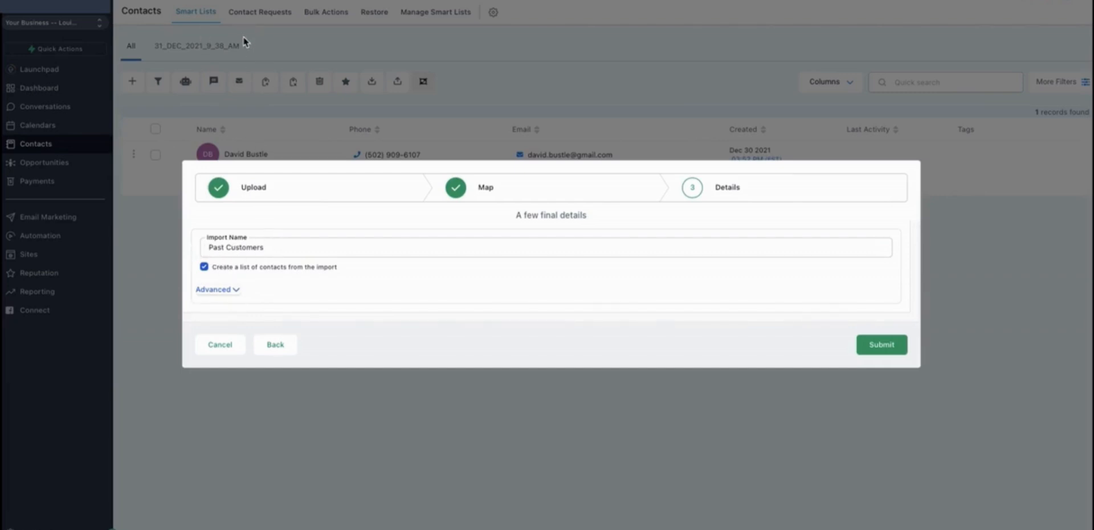
In the advanced options, choose to add new contact records only, with skip-existing matching set to None.
{"action": "left_click", "coordinate": [233, 291]}
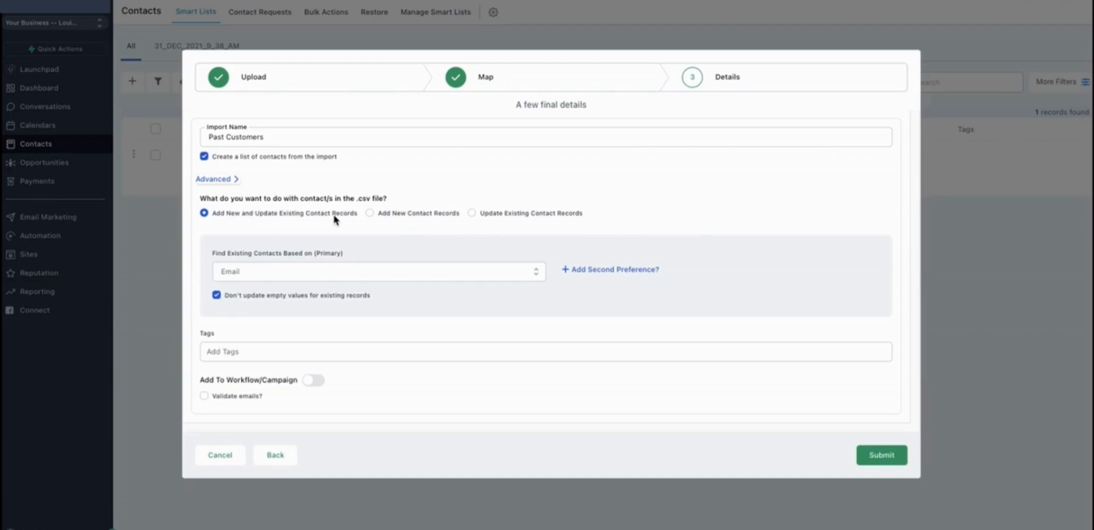
{"action": "left_click", "coordinate": [409, 214]}
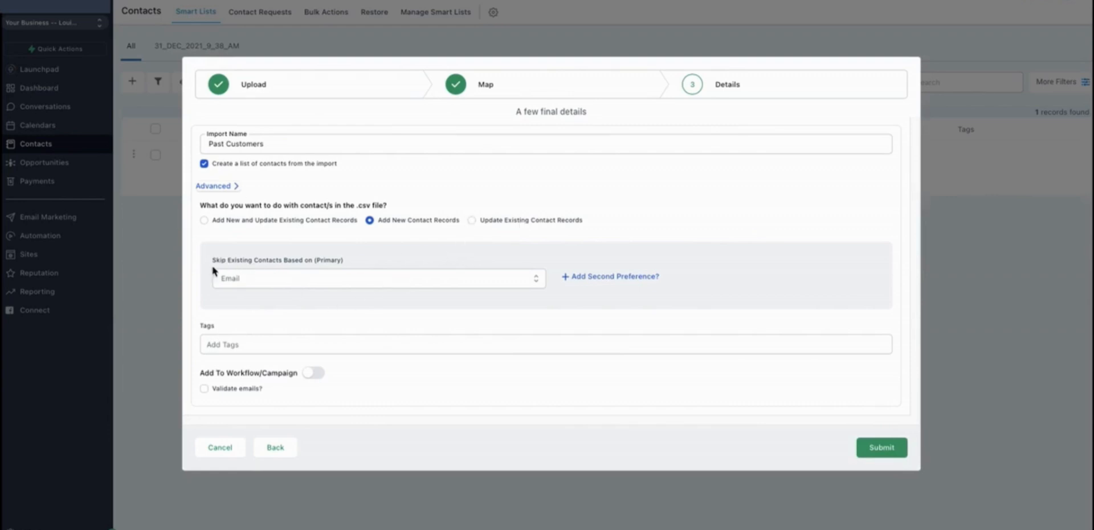
{"action": "left_click", "coordinate": [316, 278]}
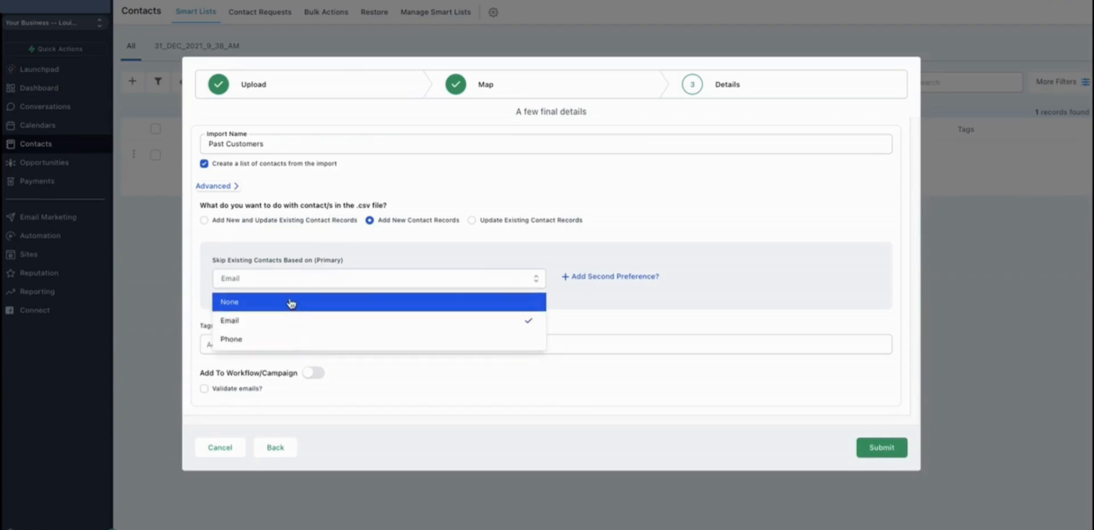
{"action": "left_click", "coordinate": [291, 303]}
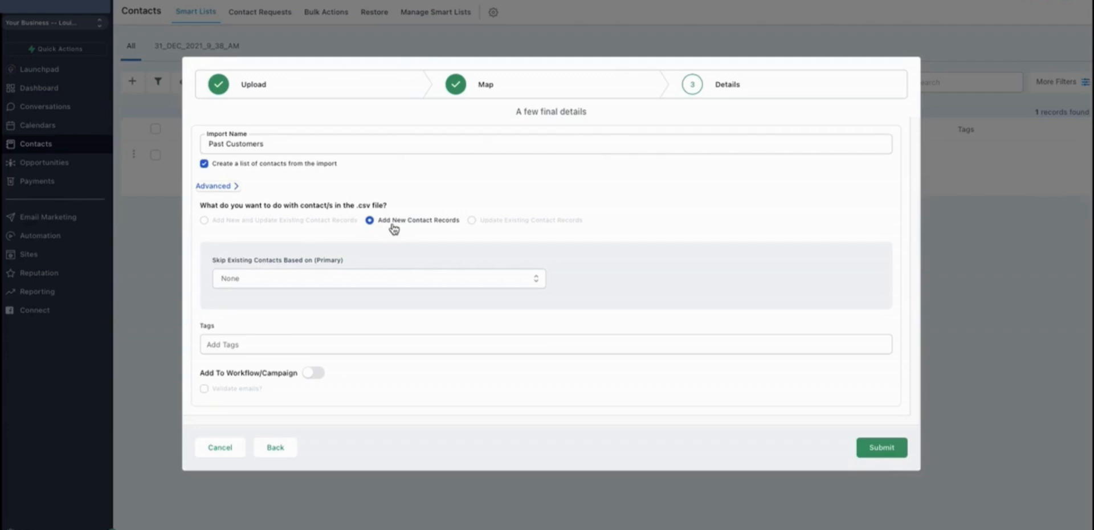
{"action": "left_click", "coordinate": [271, 279]}
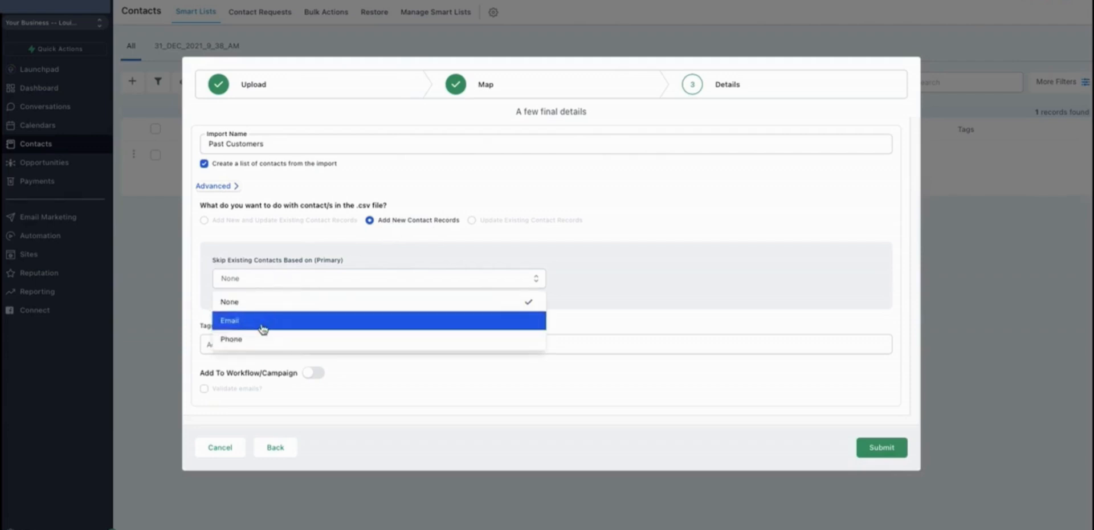
{"action": "left_click", "coordinate": [316, 231]}
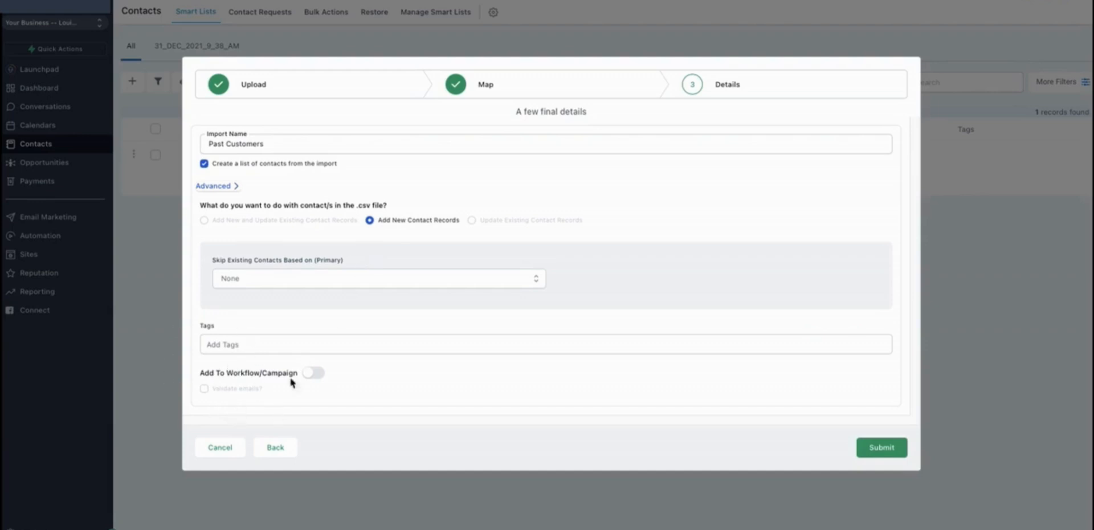
{"action": "left_click", "coordinate": [218, 344]}
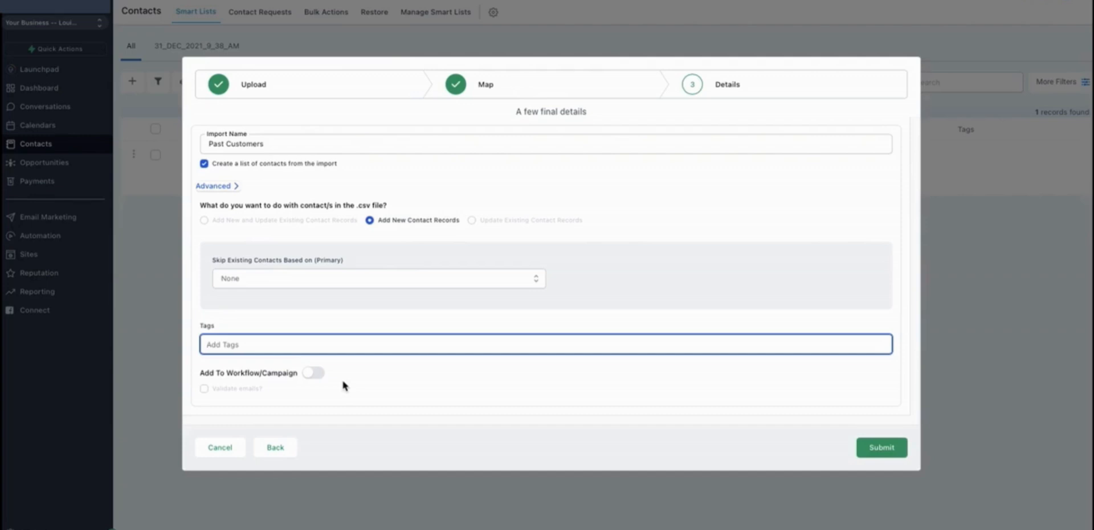
{"action": "left_click", "coordinate": [313, 374]}
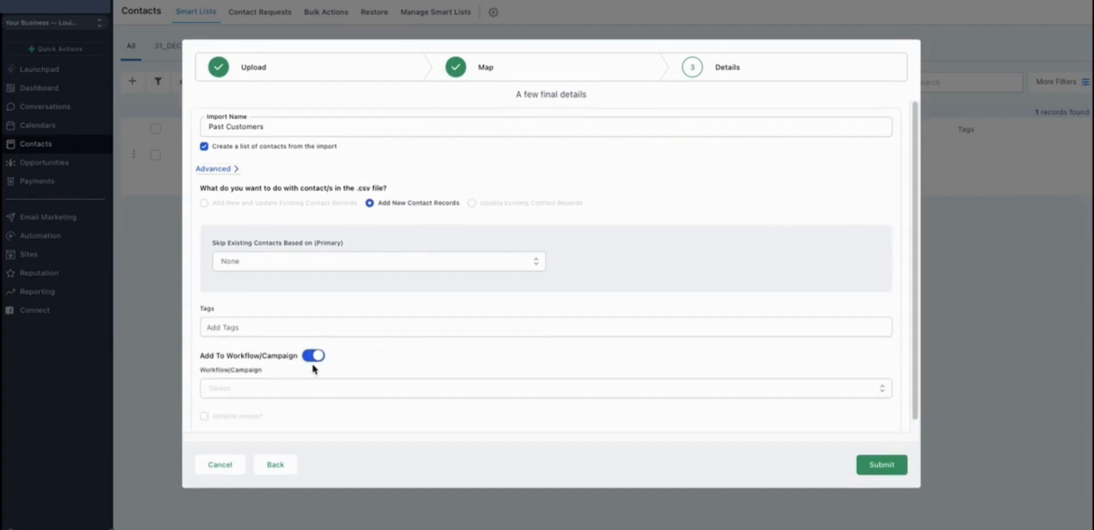
{"action": "left_click", "coordinate": [273, 389]}
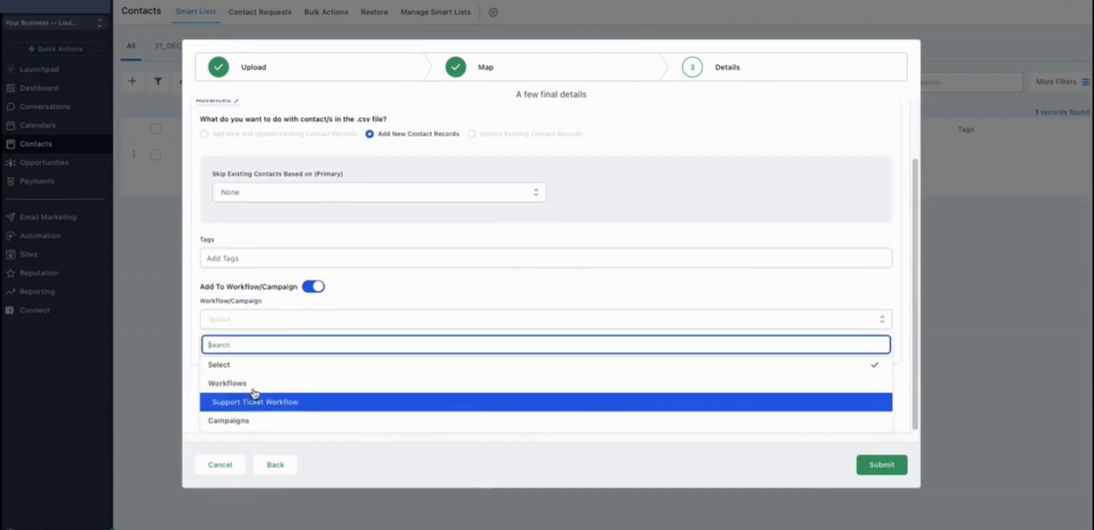
{"action": "left_click", "coordinate": [402, 275]}
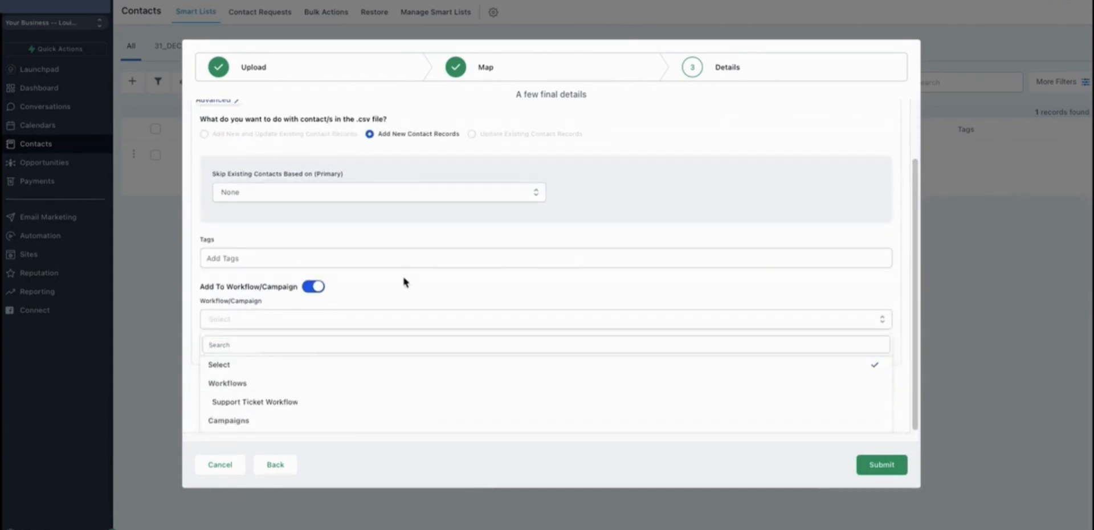
{"action": "left_click", "coordinate": [314, 346]}
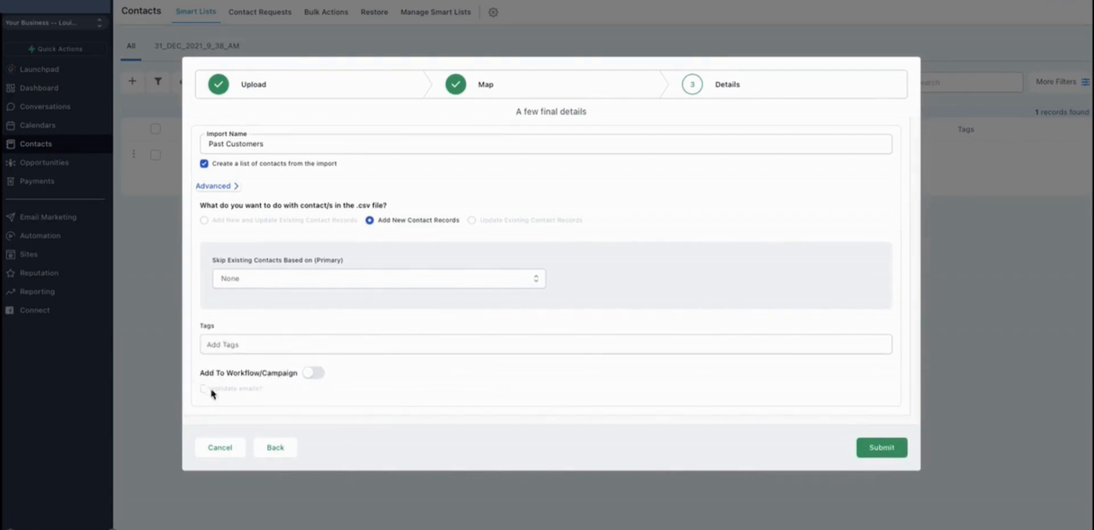
Submit the Past Customers import without adding it to a workflow.
{"action": "mouse_move", "coordinate": [242, 395]}
{"action": "left_click", "coordinate": [874, 449]}
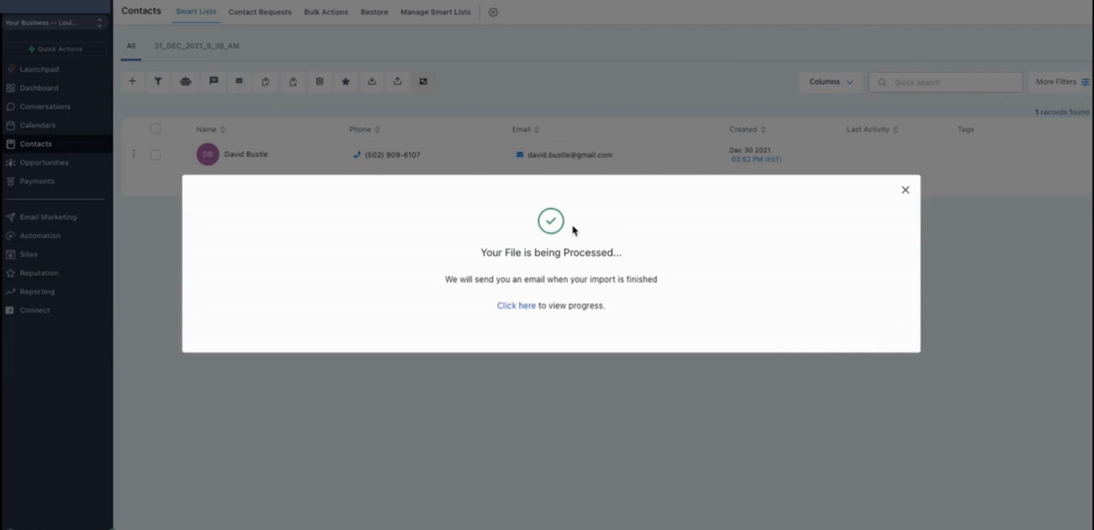
Open the import progress page and view the details of the Past Customers bulk import.
{"action": "left_click", "coordinate": [515, 306]}
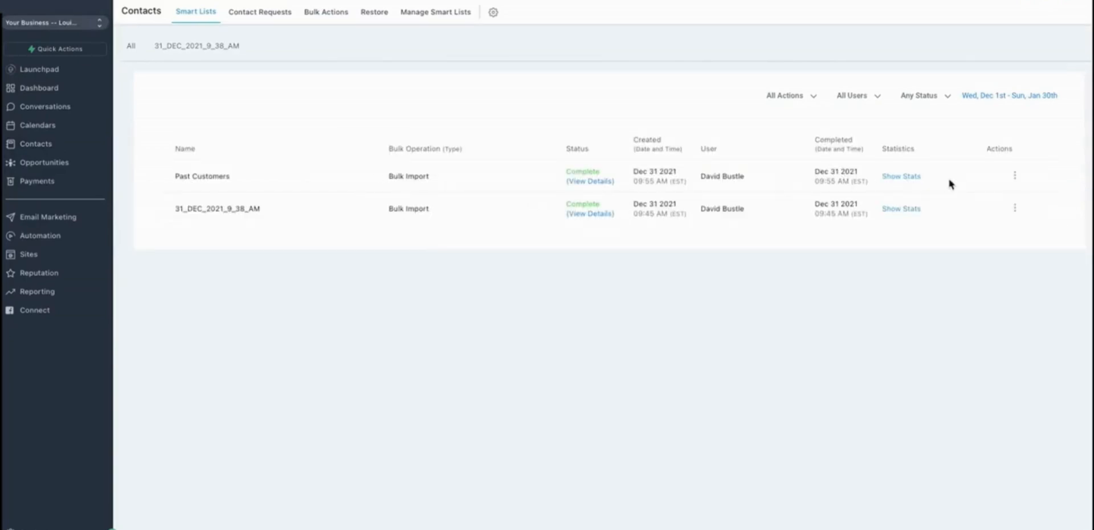
{"action": "left_click", "coordinate": [583, 182]}
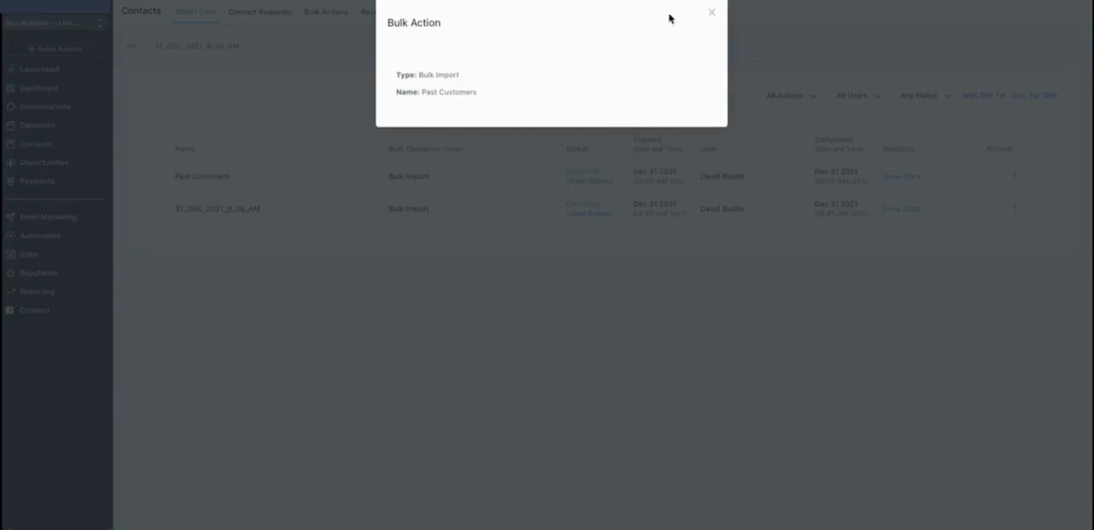
{"action": "left_click", "coordinate": [713, 12]}
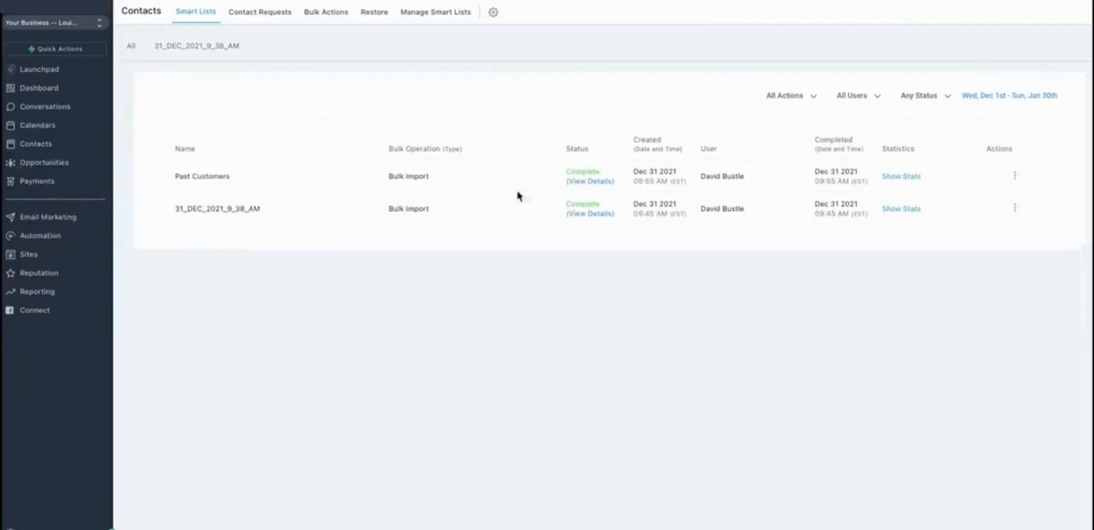
Select all contacts in the contacts list and export them.
{"action": "left_click", "coordinate": [52, 146]}
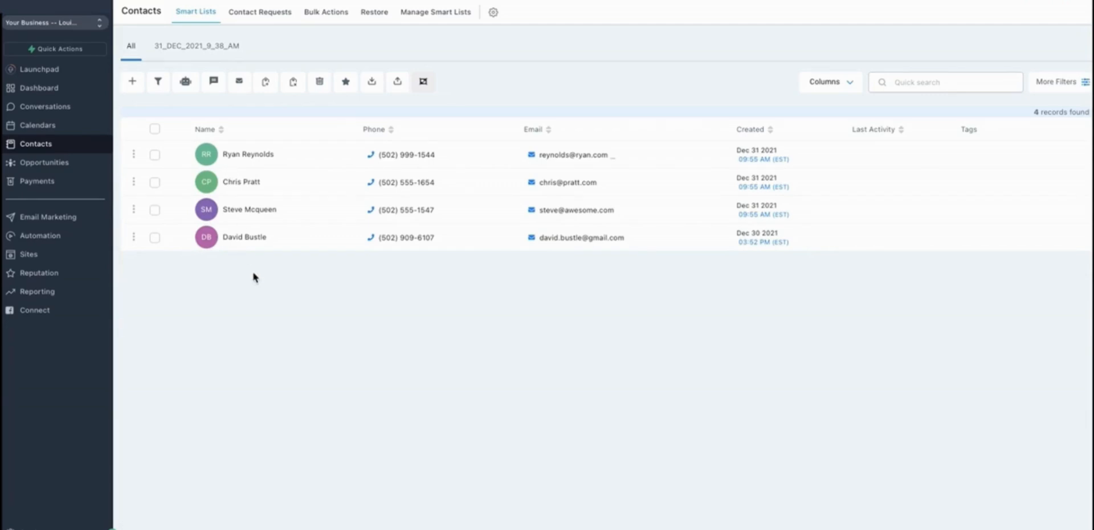
{"action": "left_click", "coordinate": [155, 129]}
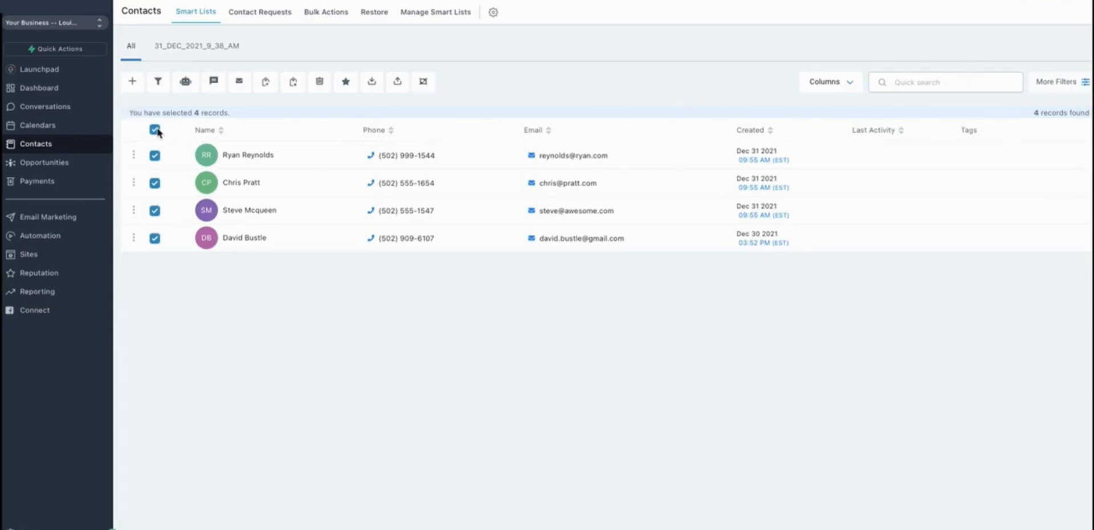
{"action": "left_click", "coordinate": [372, 82]}
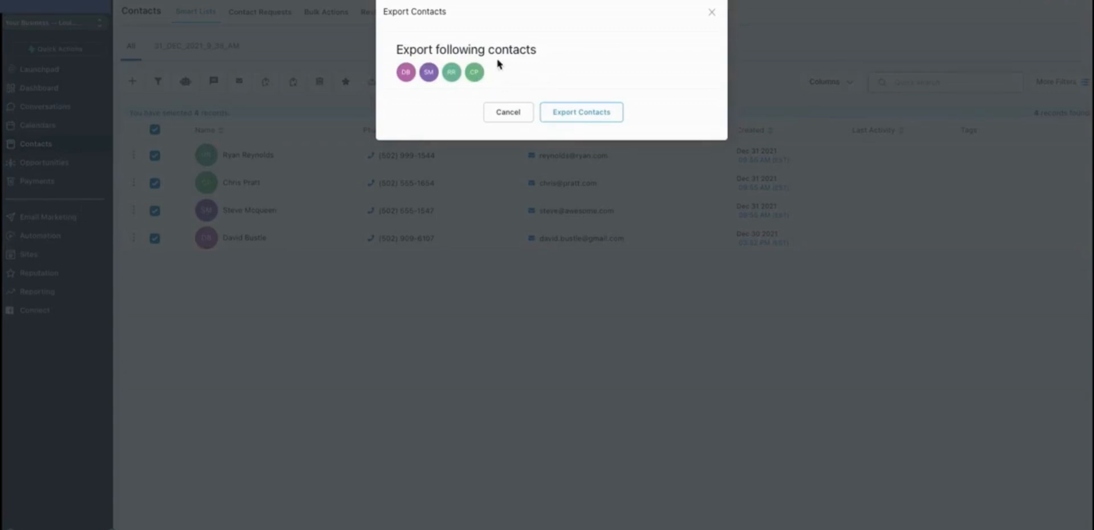
{"action": "left_click", "coordinate": [562, 113]}
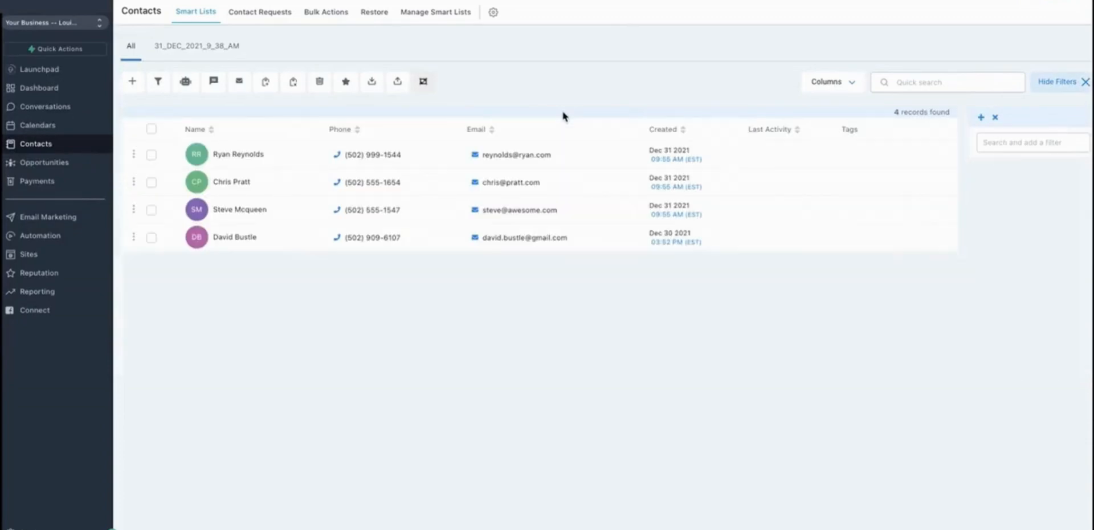